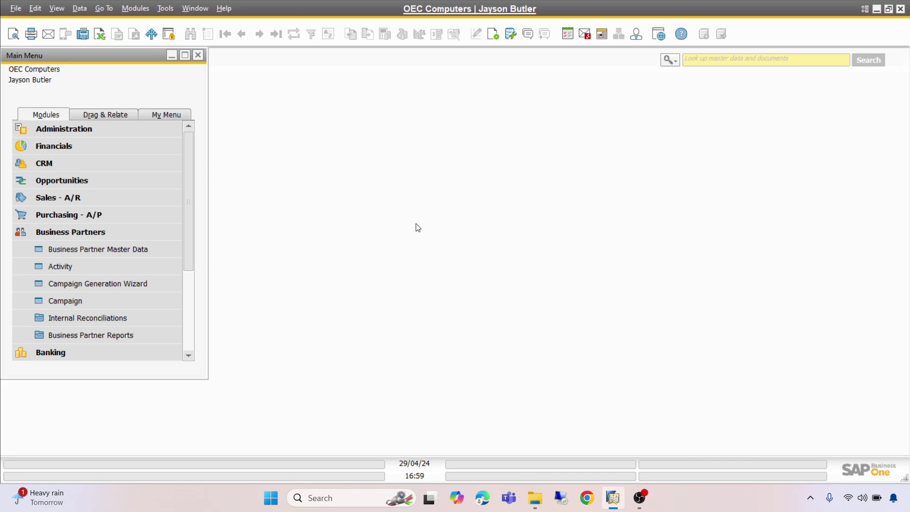
click(103, 249)
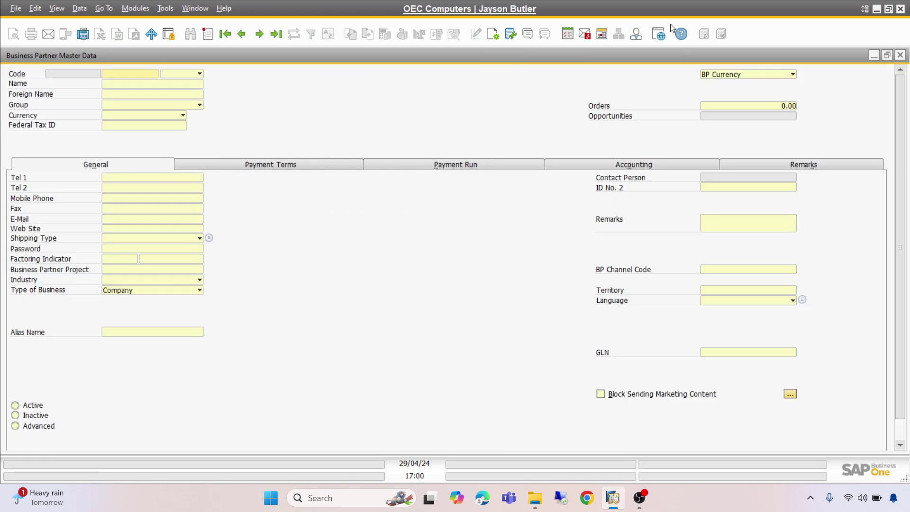
click(900, 55)
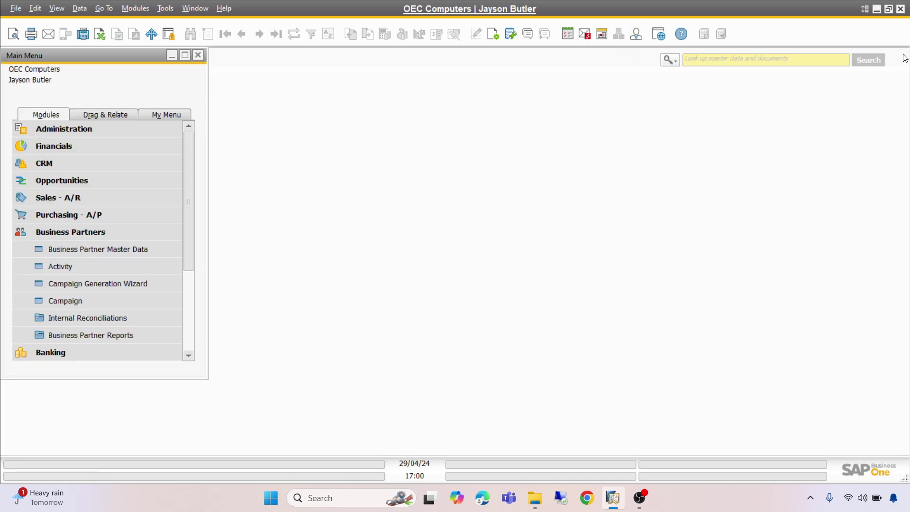
click(77, 129)
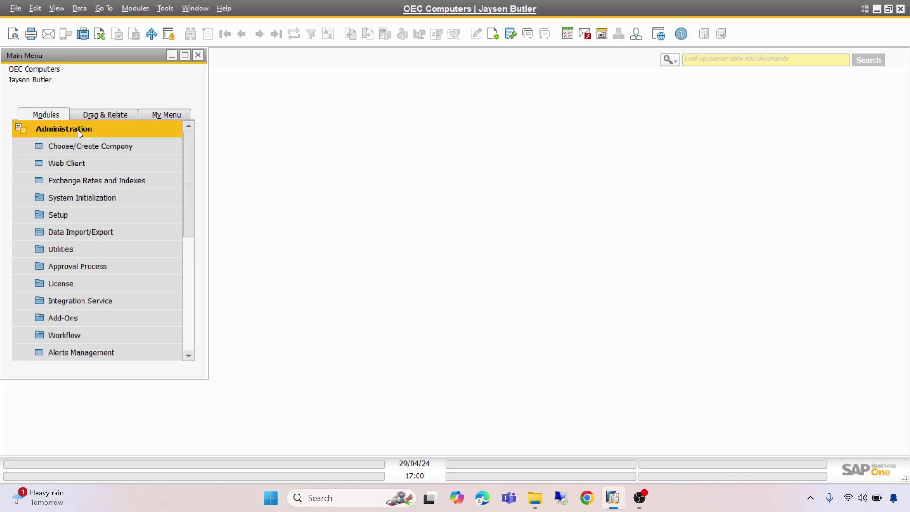
click(77, 130)
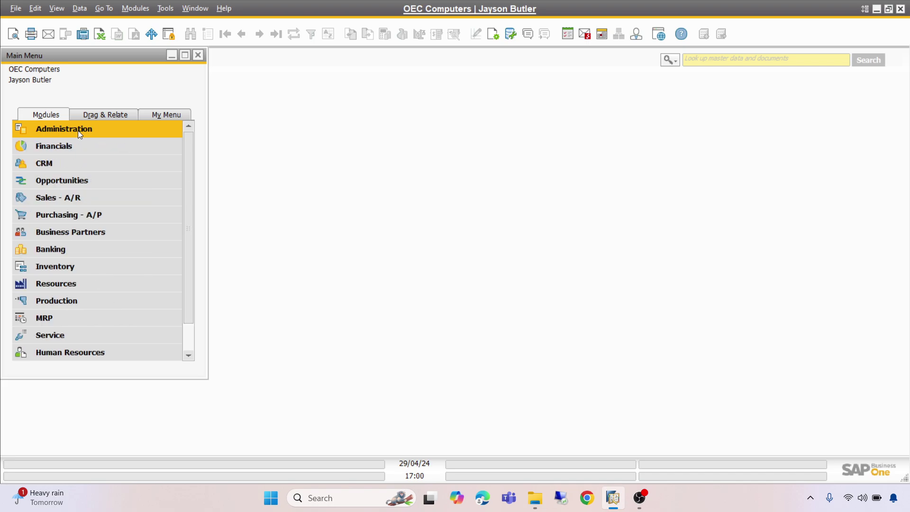
Step: List all vendors from Business Partner Master Data, using the Vendor type and * as the code
click(61, 234)
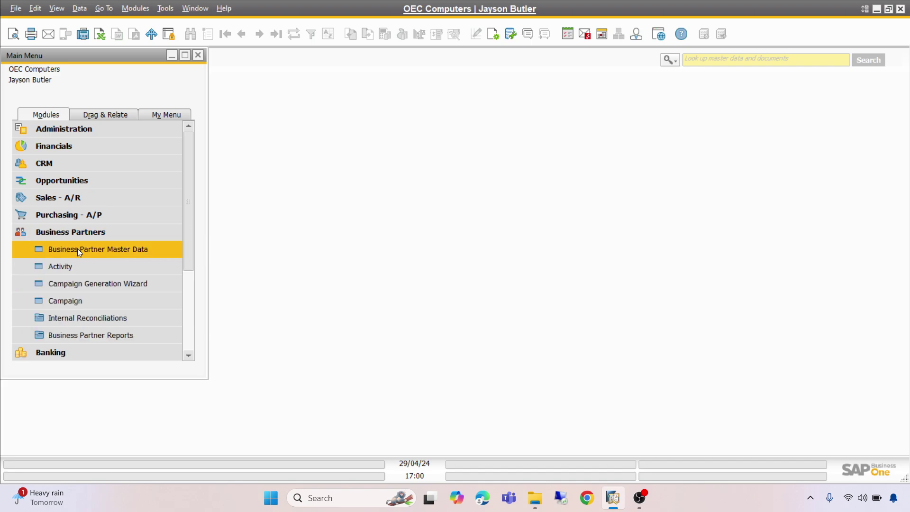
click(78, 249)
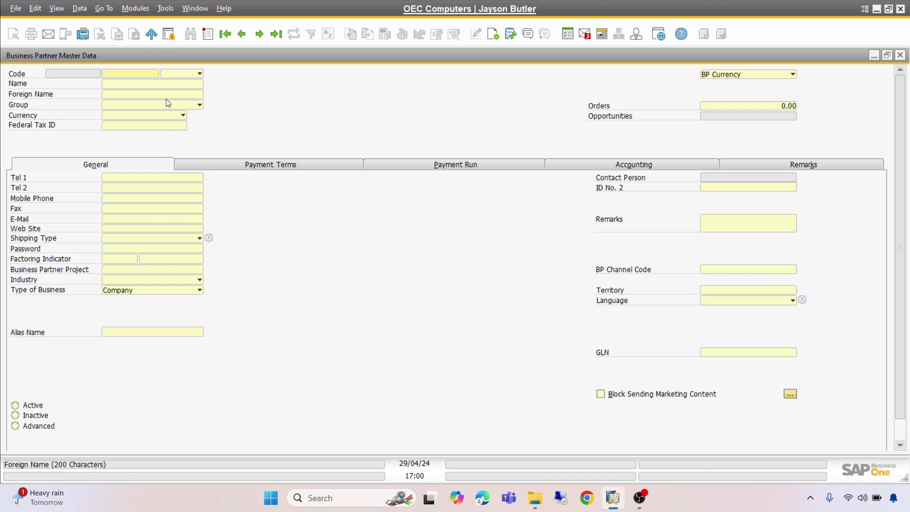
click(198, 75)
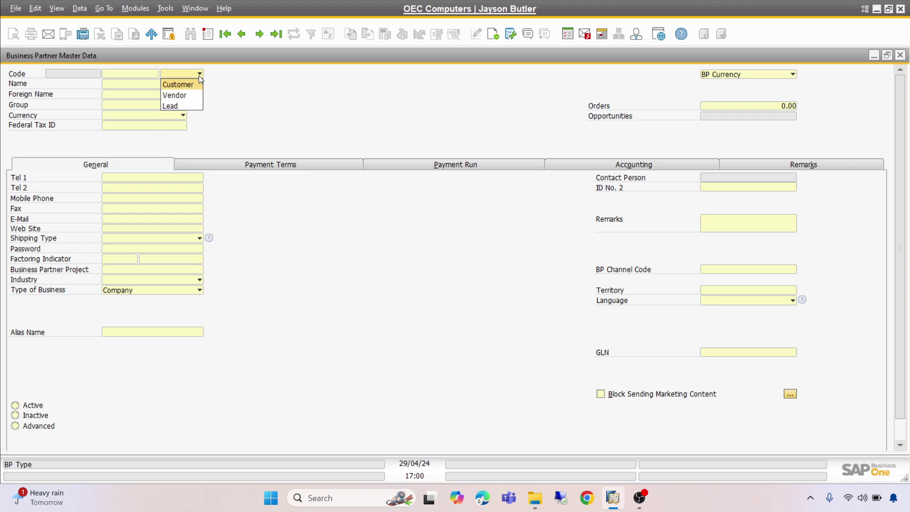
click(179, 97)
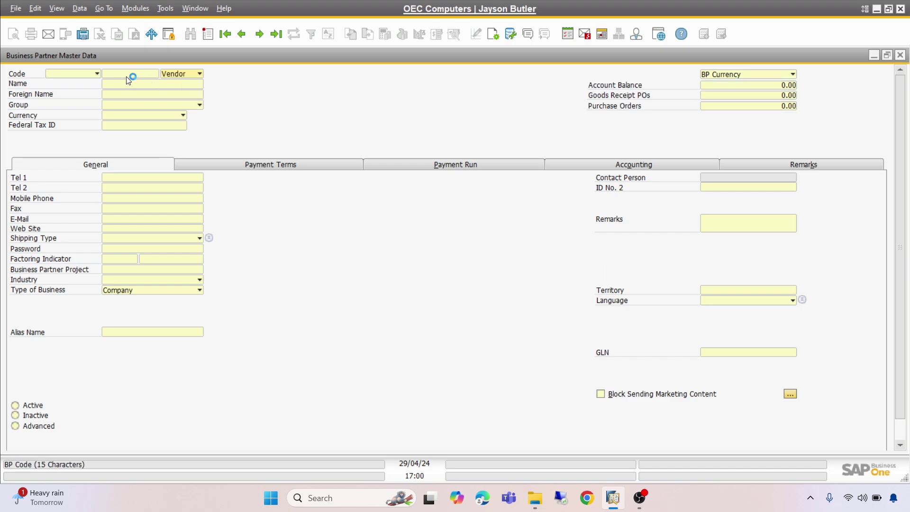
text(*)
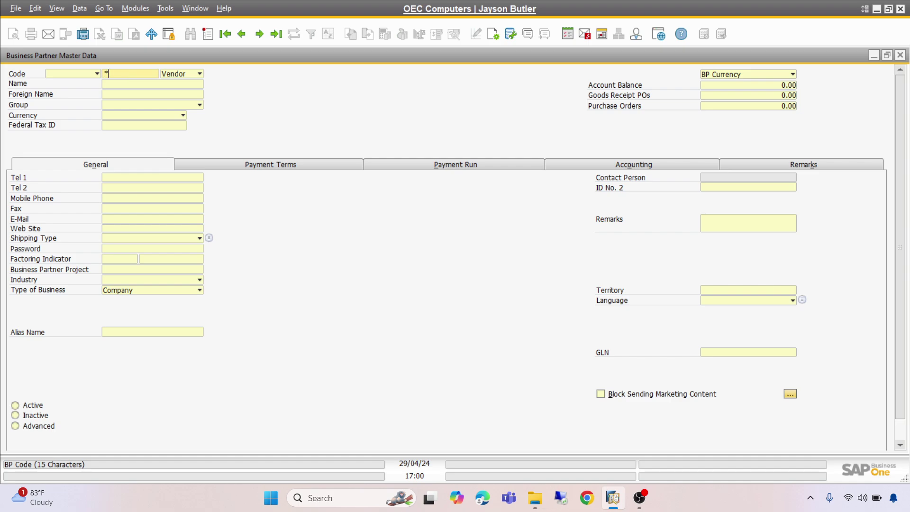
key(Tab)
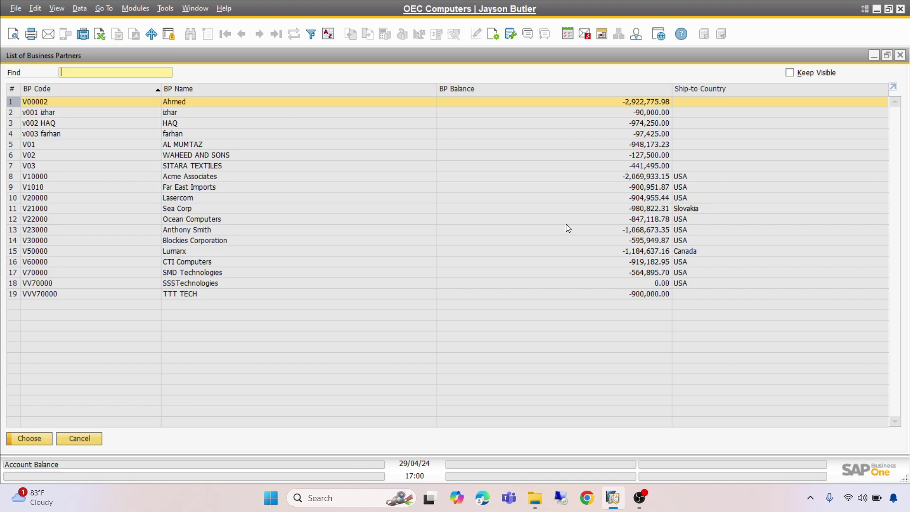
Step: Load the vendor TTT TECH from the list and duplicate its business partner record
click(185, 292)
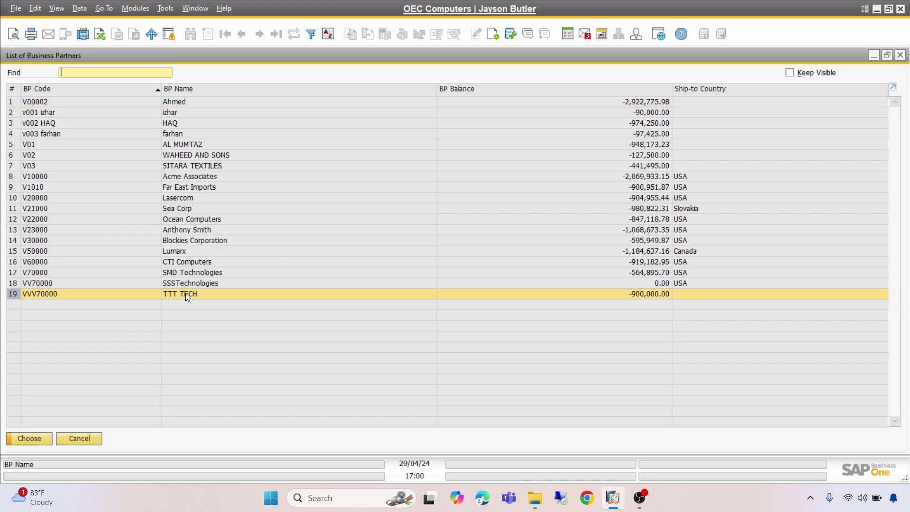
click(38, 439)
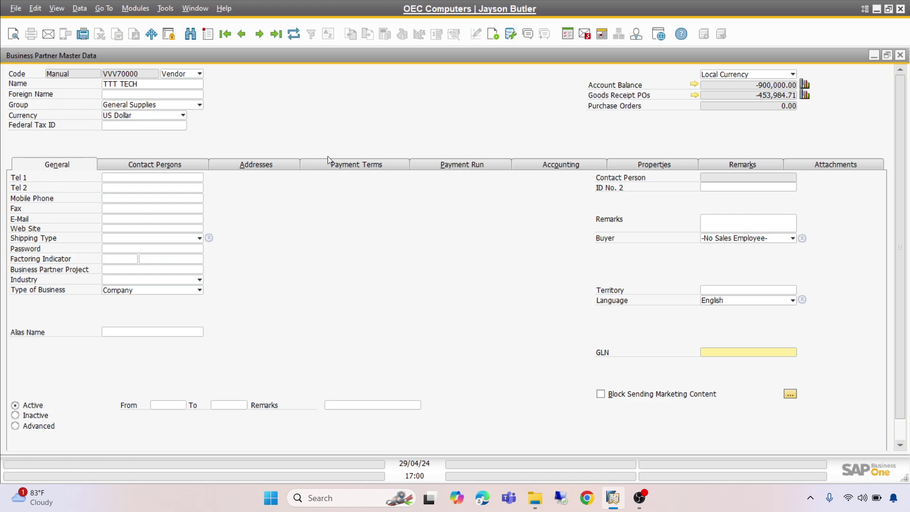
right_click(353, 101)
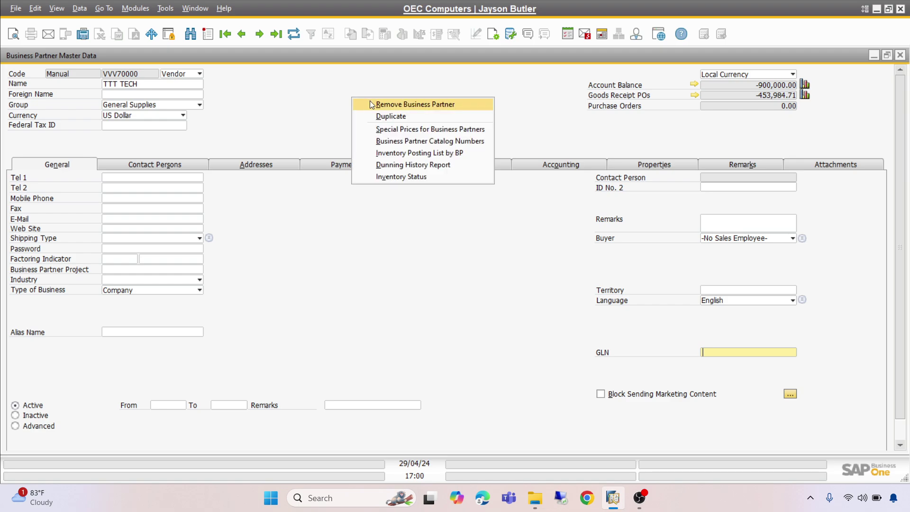
click(396, 116)
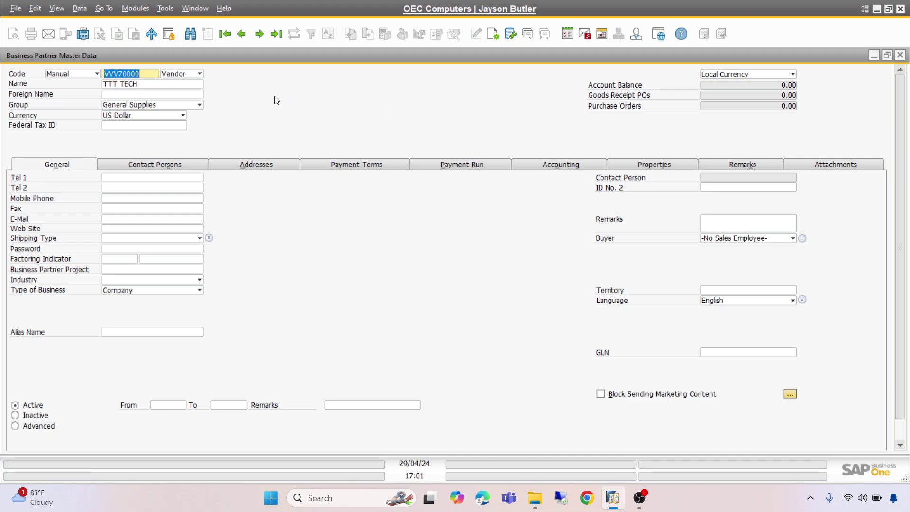
Step: Replace the duplicated vendor's code with VND001
click(144, 71)
key(BackSpace)
key(BackSpace)
key(BackSpace)
key(BackSpace)
key(BackSpace)
key(BackSpace)
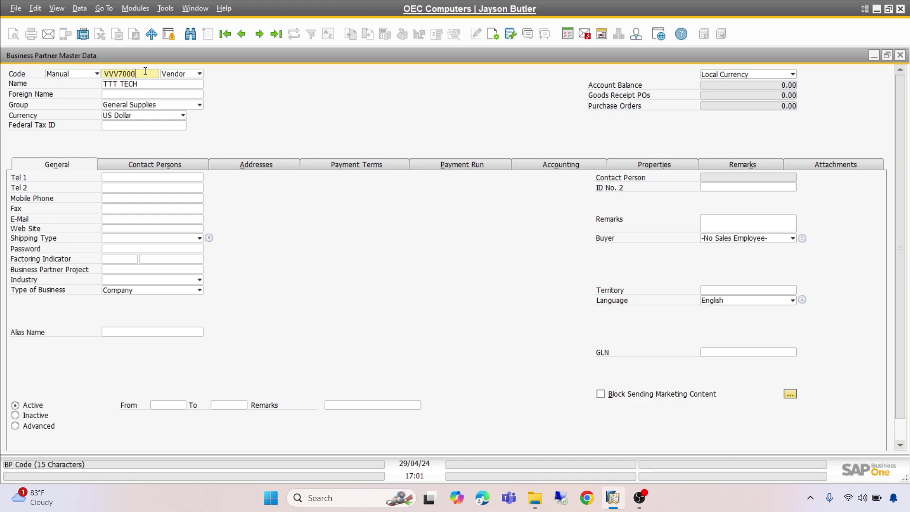
key(BackSpace)
text(ndr)
key(BackSpace)
key(BackSpace)
key(BackSpace)
text(ND)
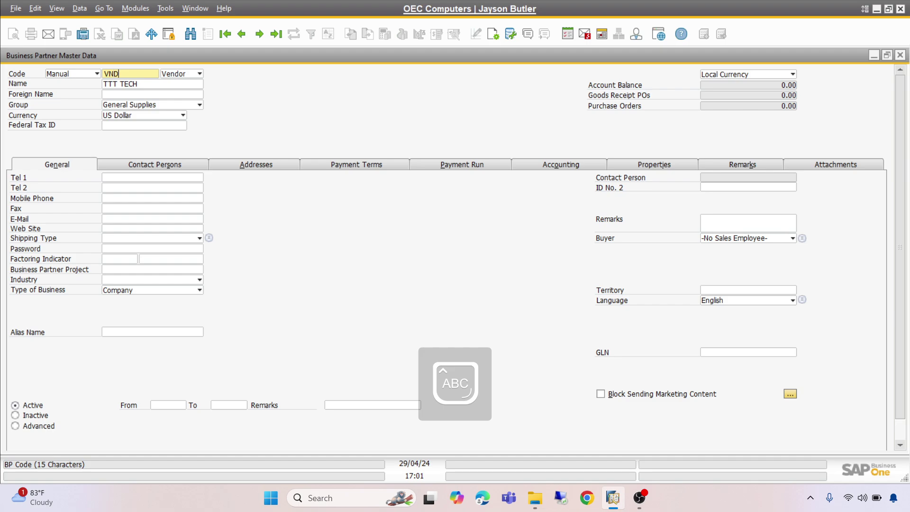
text(00)
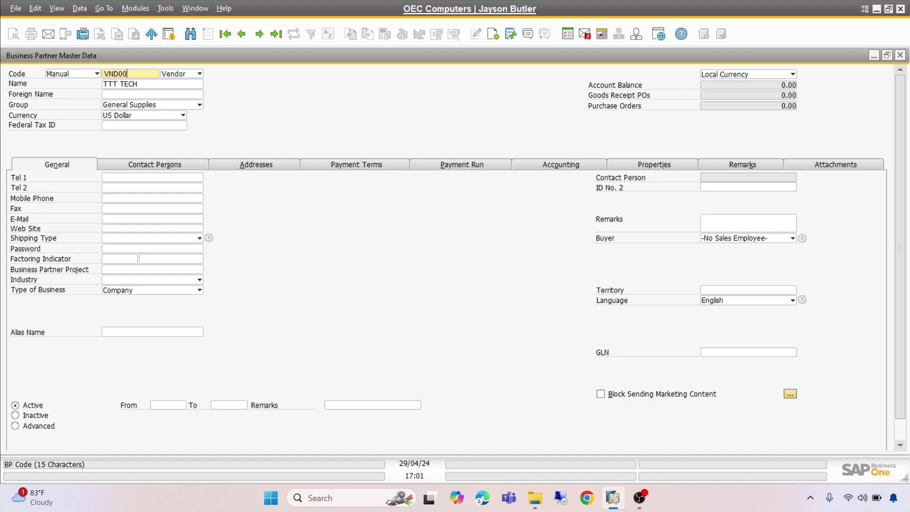
text(1)
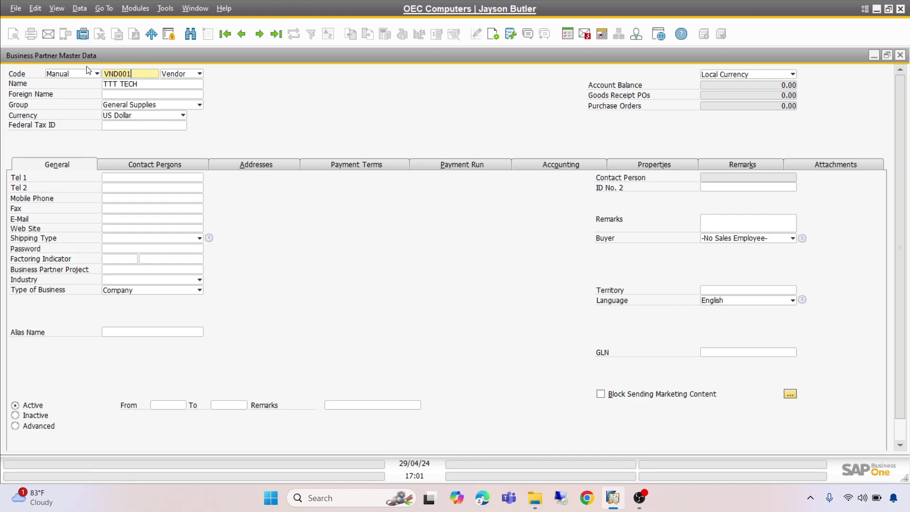
Step: Rename the duplicated vendor as SS TECH001
click(117, 83)
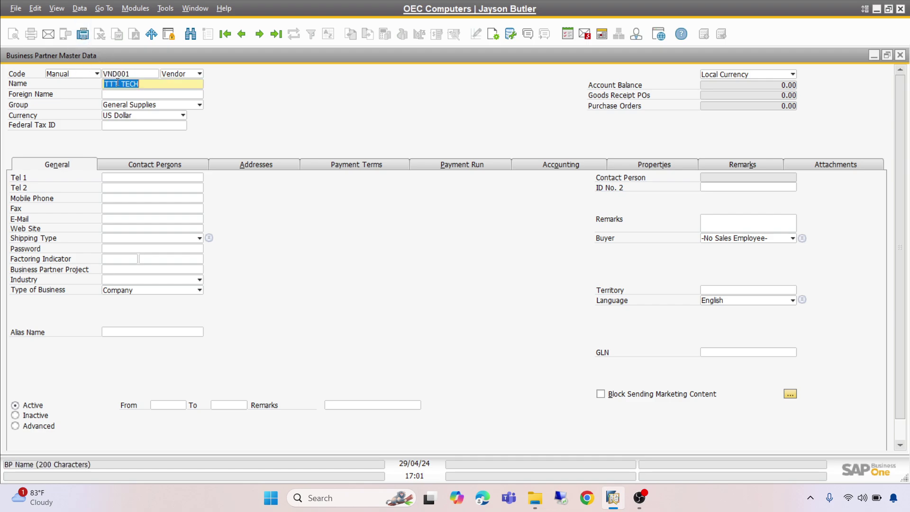
click(144, 84)
text(001)
key(BackSpace)
key(BackSpace)
key(BackSpace)
text(SS)
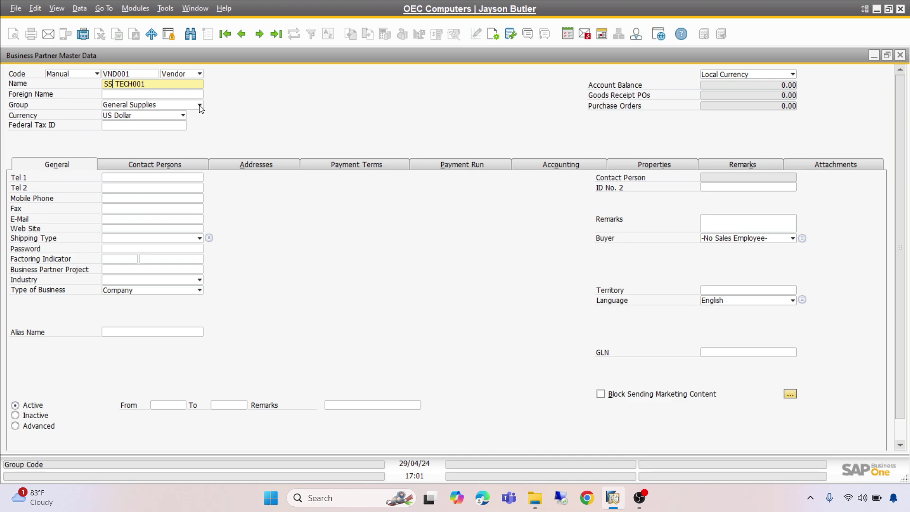
Step: Keep the vendor in the General Supplies group and set its currency to PAK RUPEES
click(200, 106)
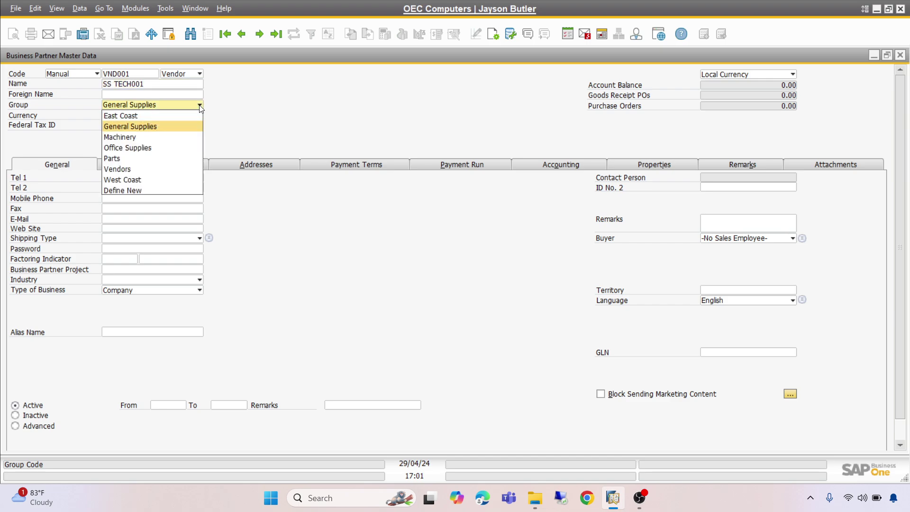
click(199, 106)
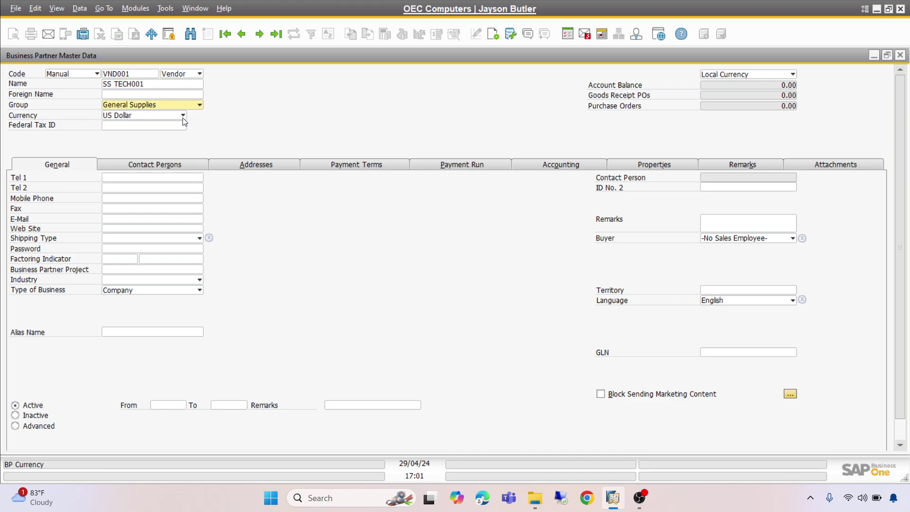
click(183, 116)
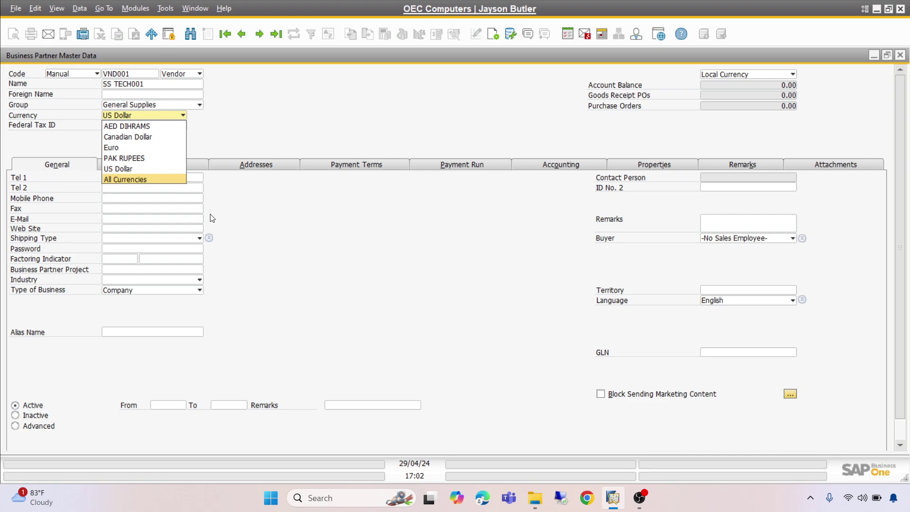
click(136, 158)
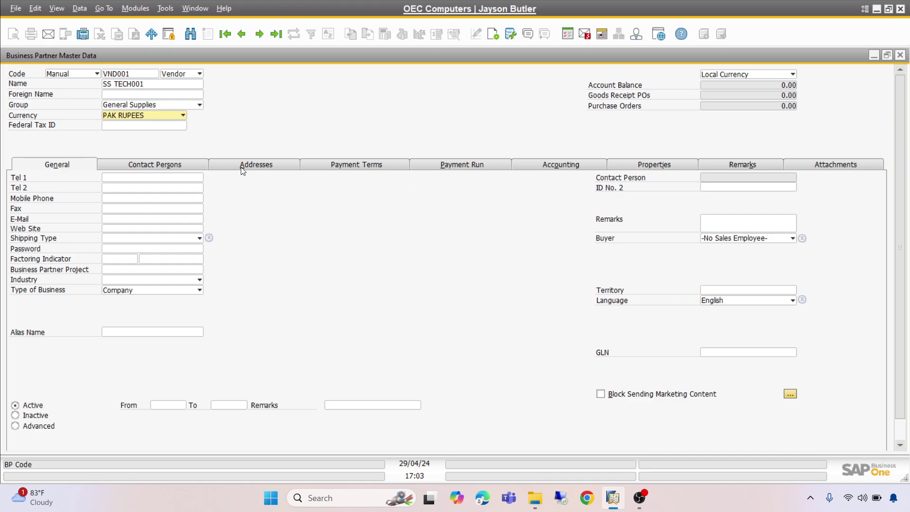
Step: Review the vendor's general, contact person, address, payment terms, payment run, accounting and properties settings
click(69, 162)
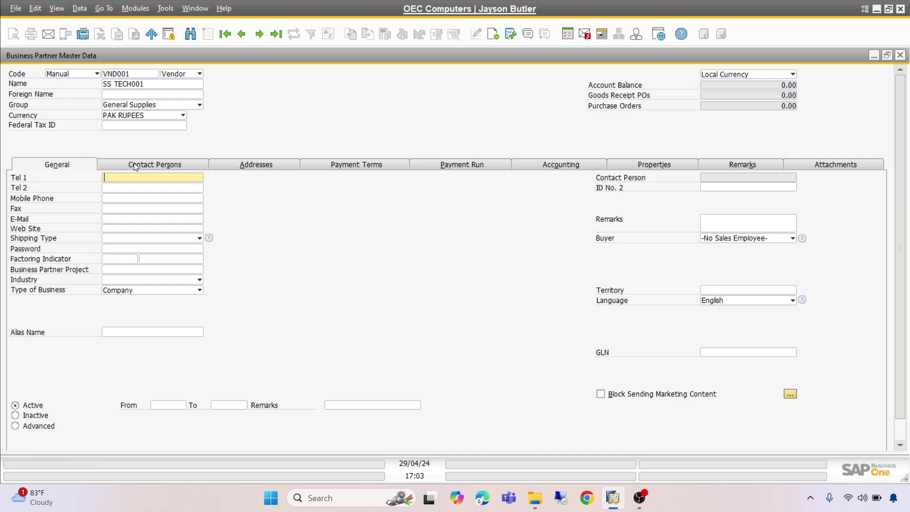
click(149, 165)
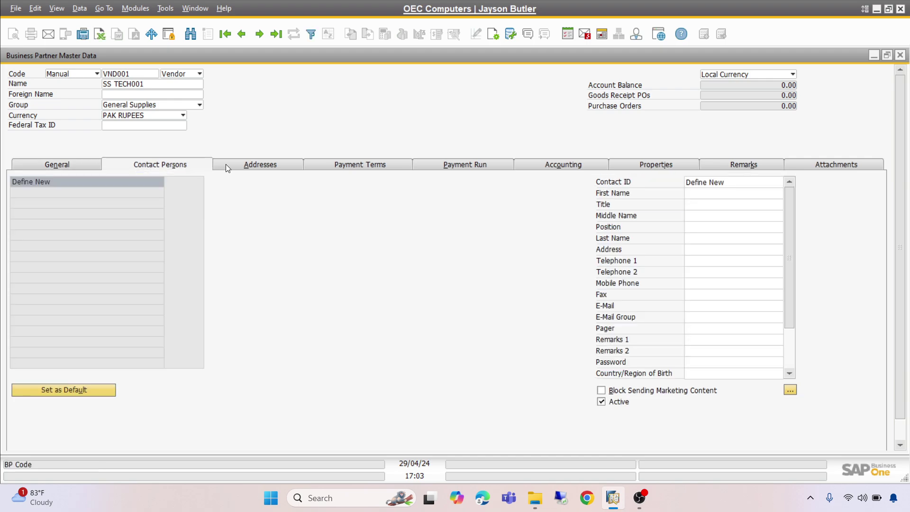
click(226, 165)
click(334, 168)
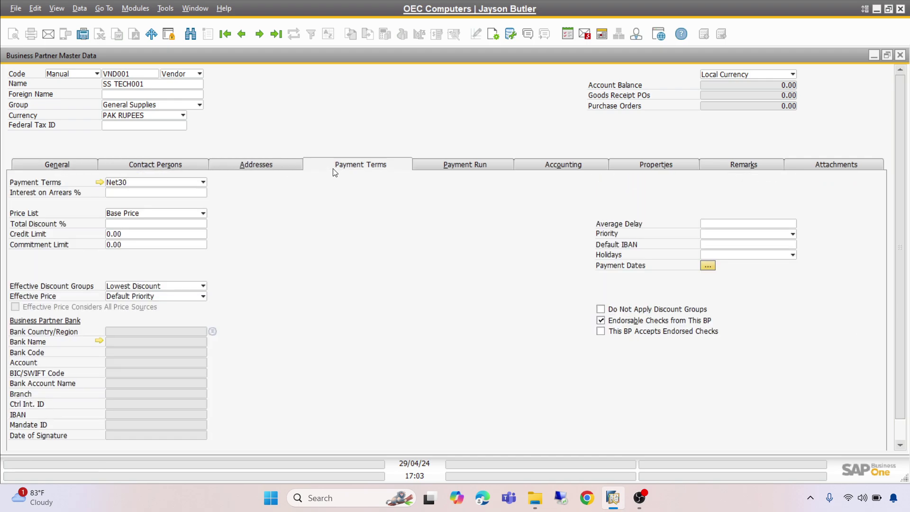
click(451, 167)
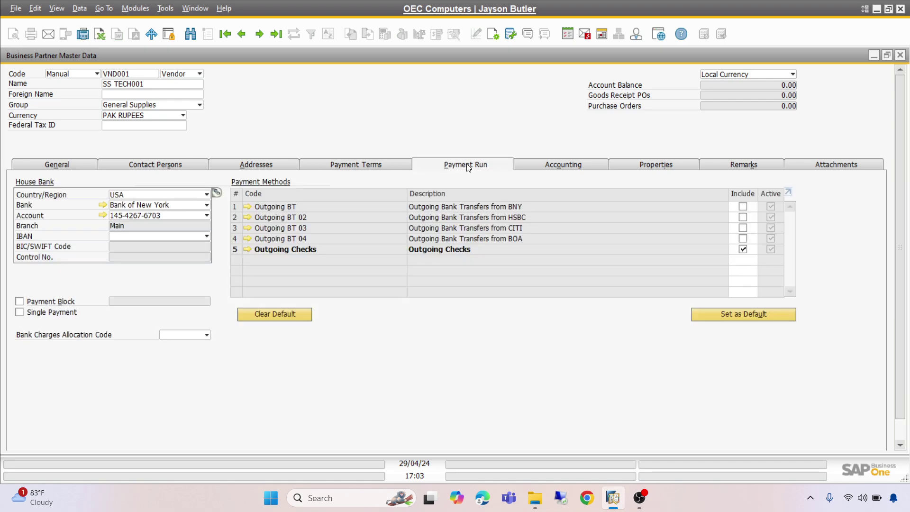
click(543, 168)
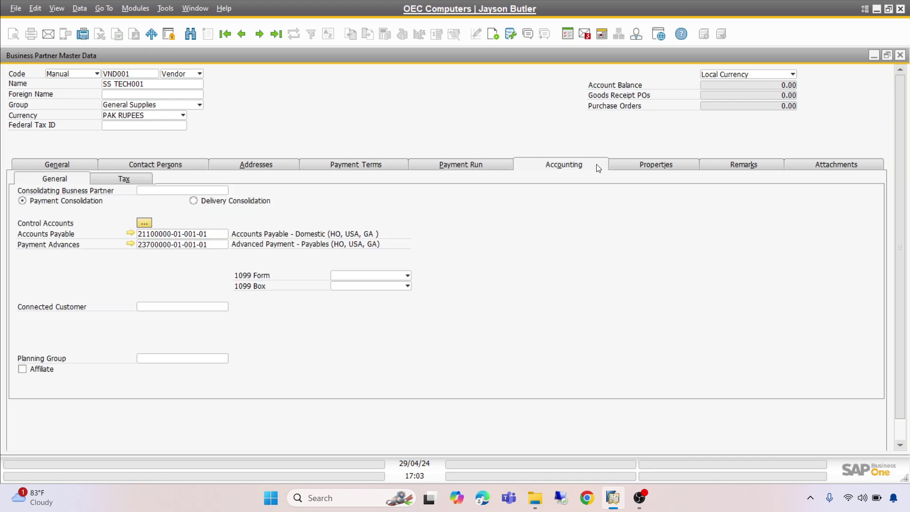
click(633, 164)
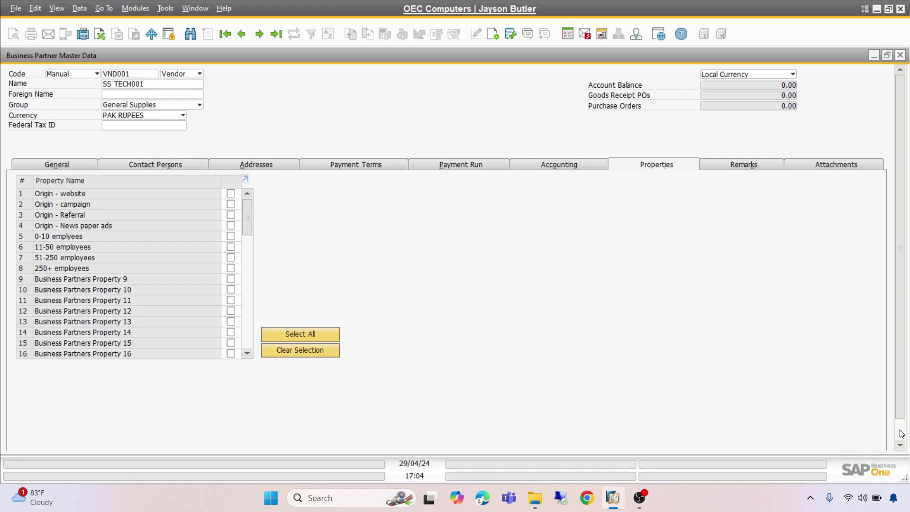
Step: Add the new vendor record and close the Business Partner Master Data window
scroll(900, 433, down, 1)
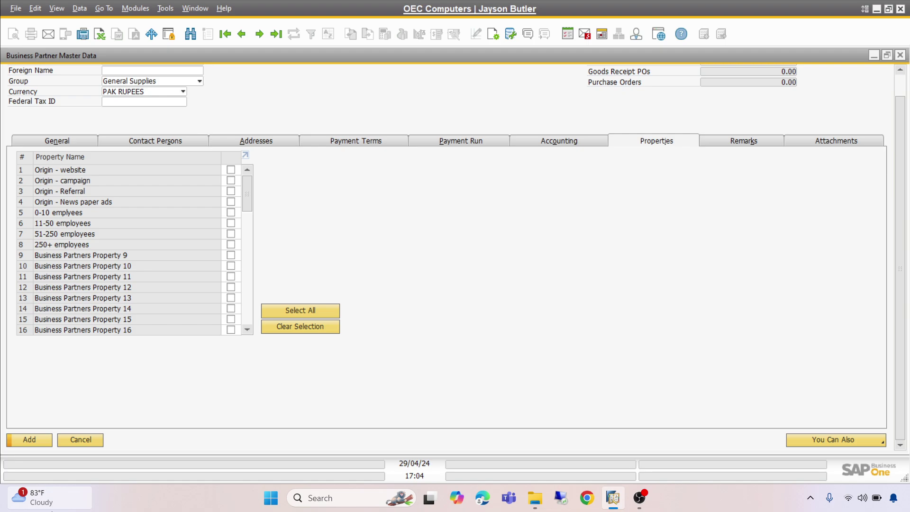
click(26, 438)
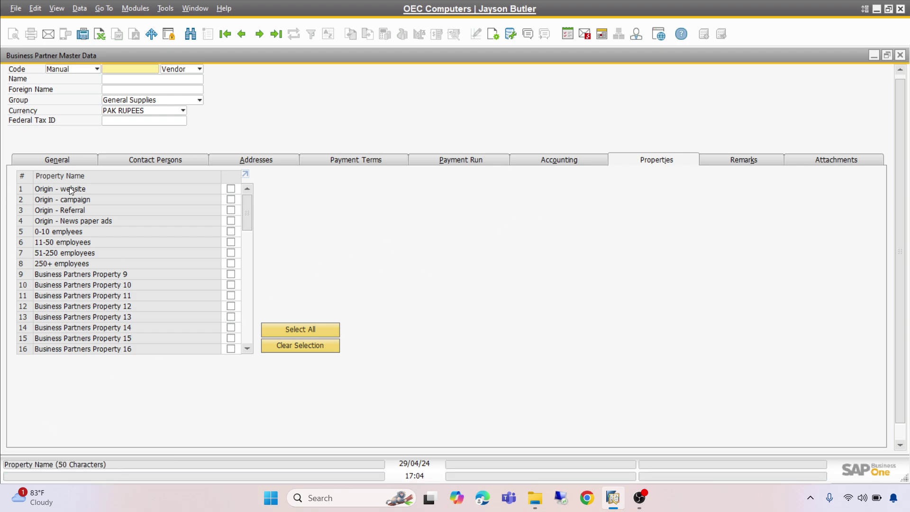
click(243, 259)
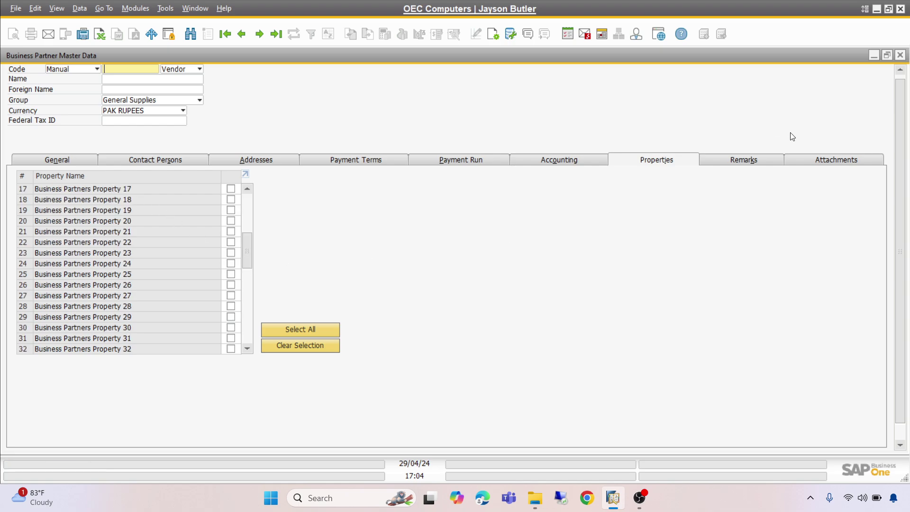
click(900, 55)
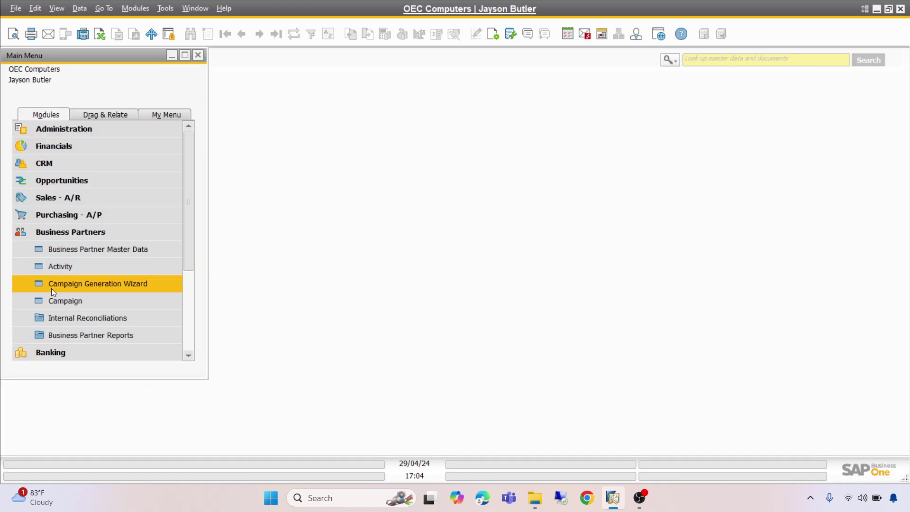
Step: Look up vendor SS TECH001 in Business Partner Master Data among all vendors, view its record and close the window
click(61, 250)
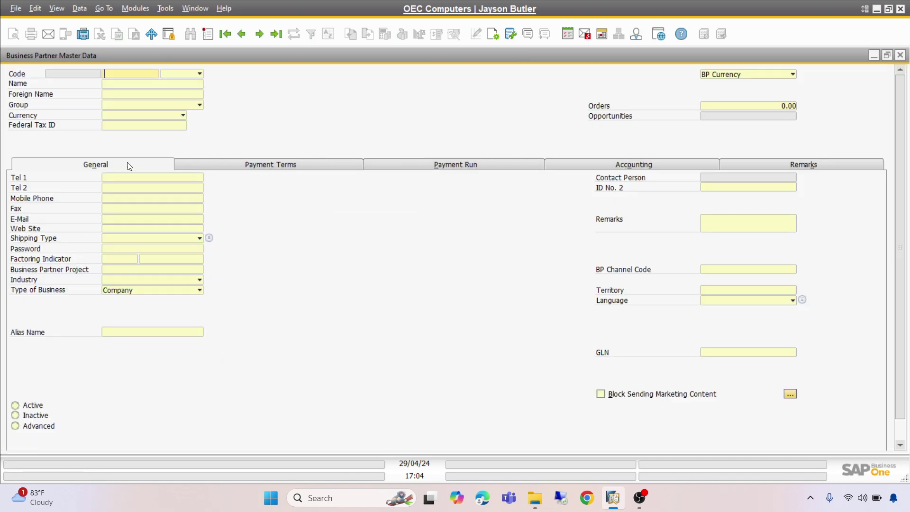
click(199, 75)
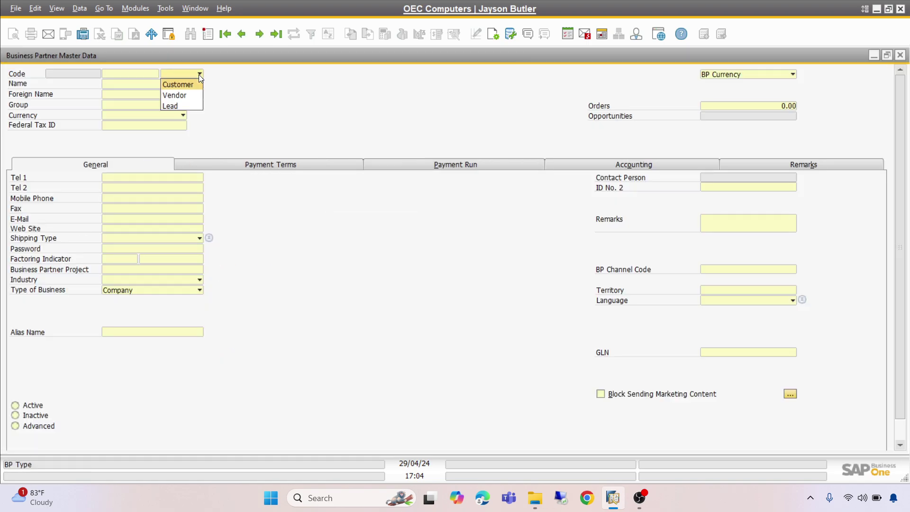
click(180, 99)
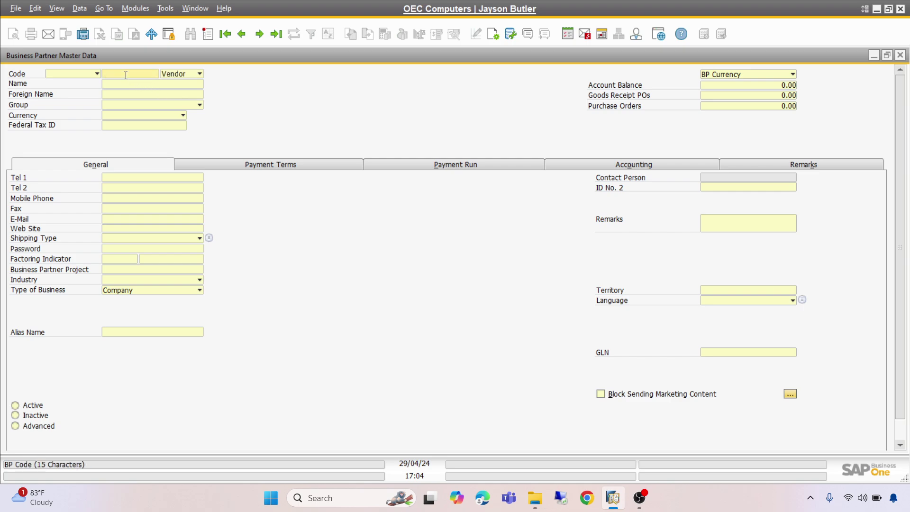
text(*)
key(Tab)
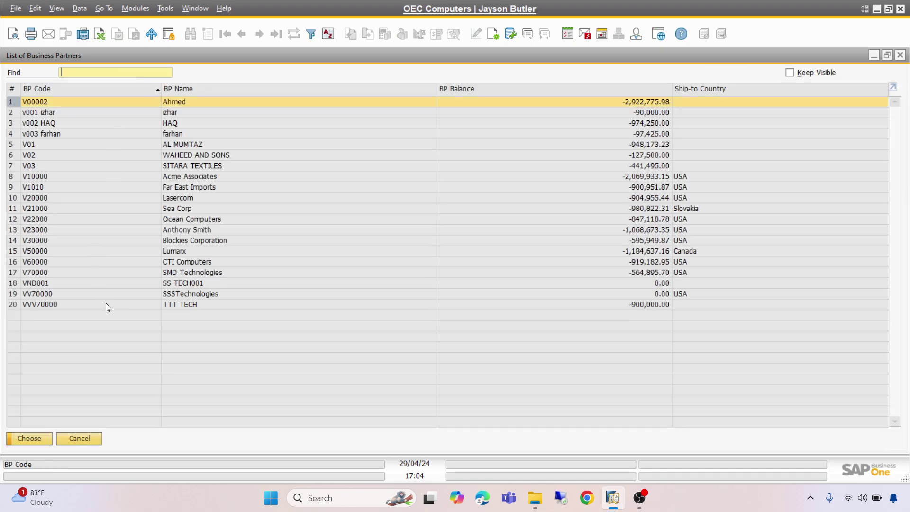
click(191, 284)
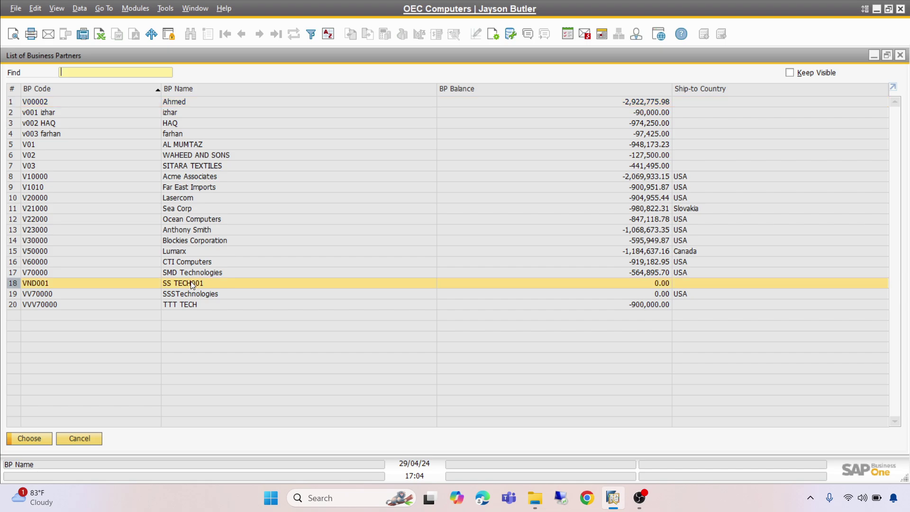
click(26, 436)
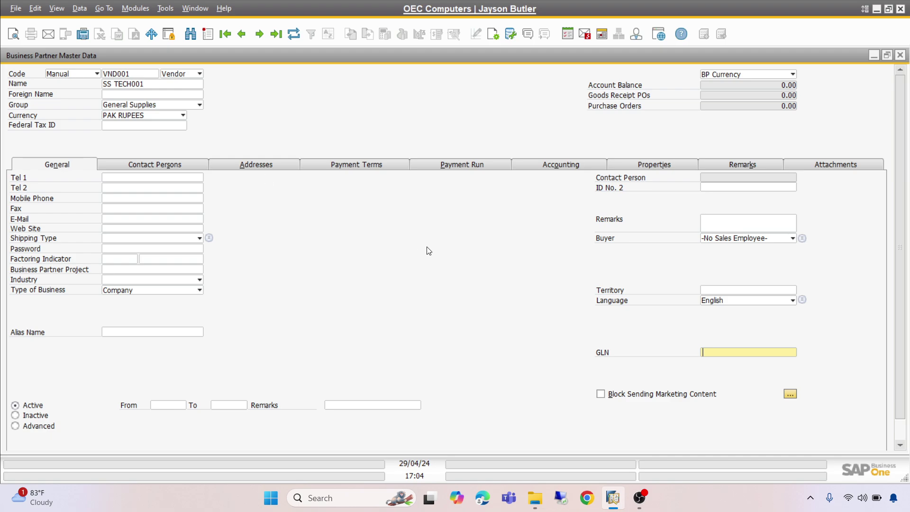
click(900, 57)
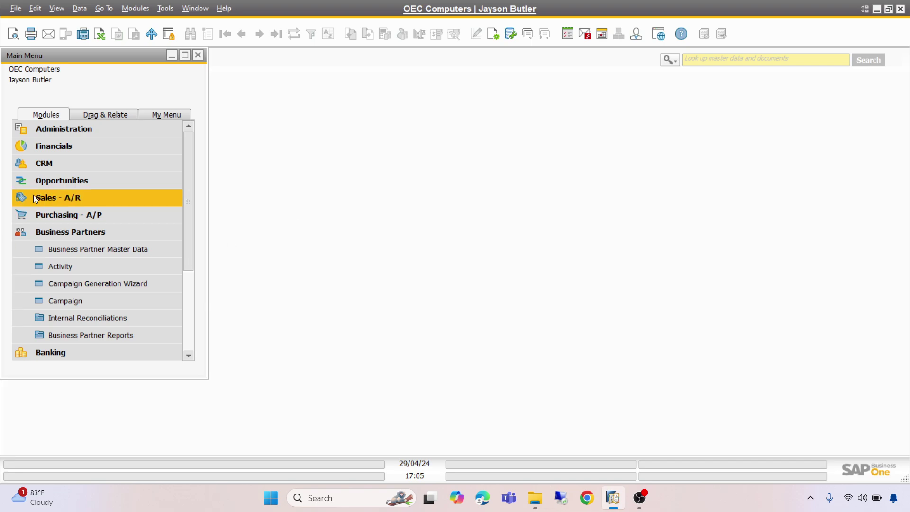
Step: Start a purchasing A/P Invoice and select SS TECH001 as its vendor from the business partner list
click(71, 218)
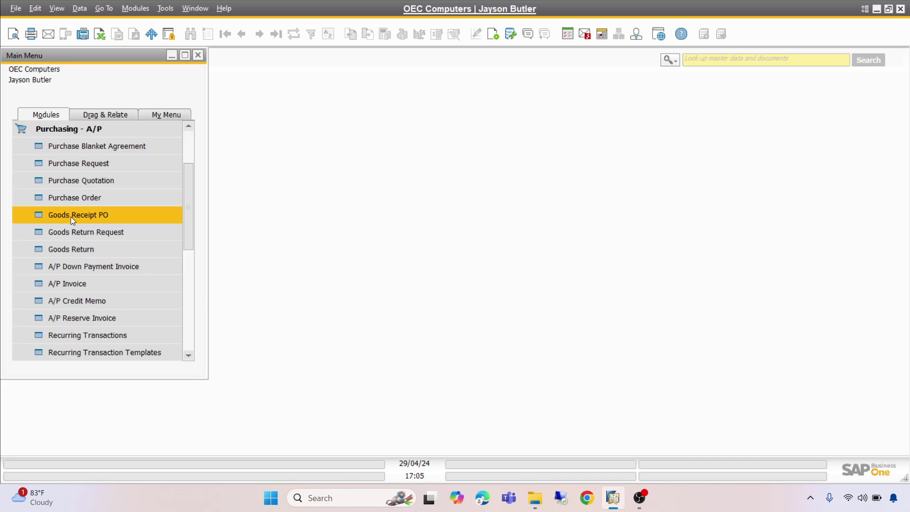
click(63, 284)
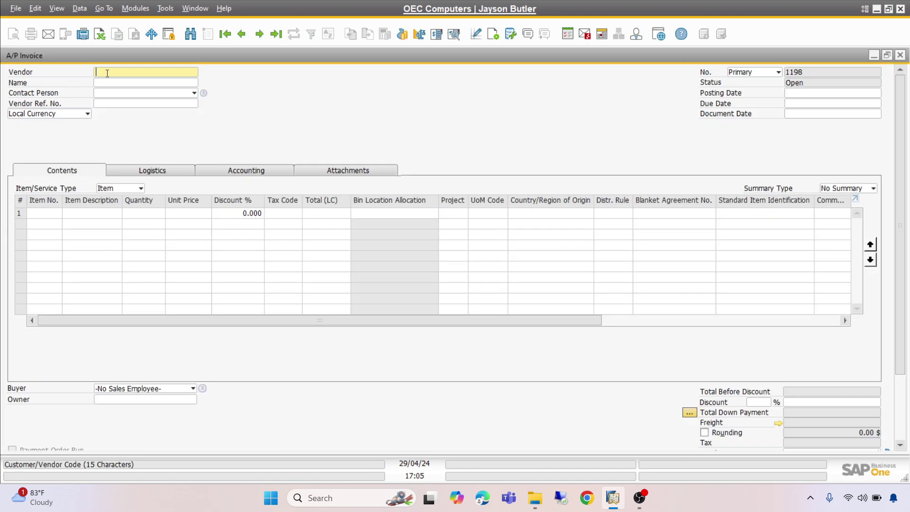
key(Tab)
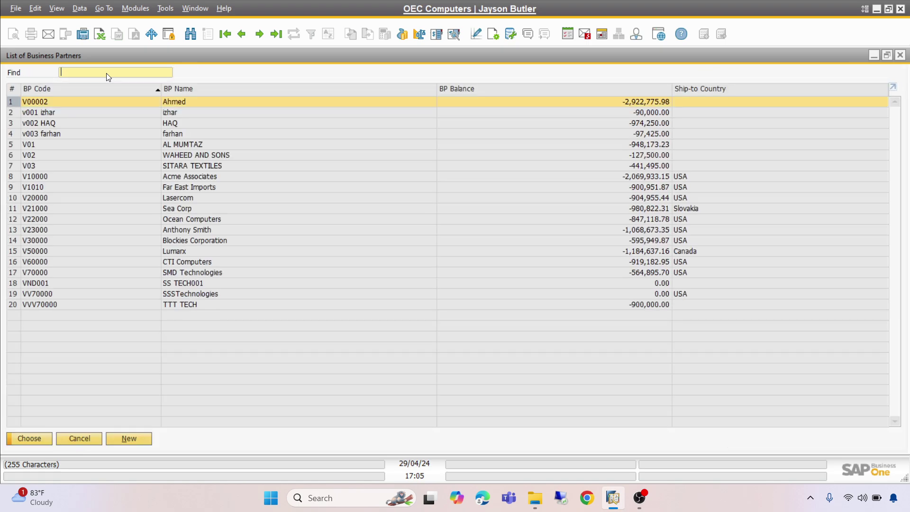
click(171, 284)
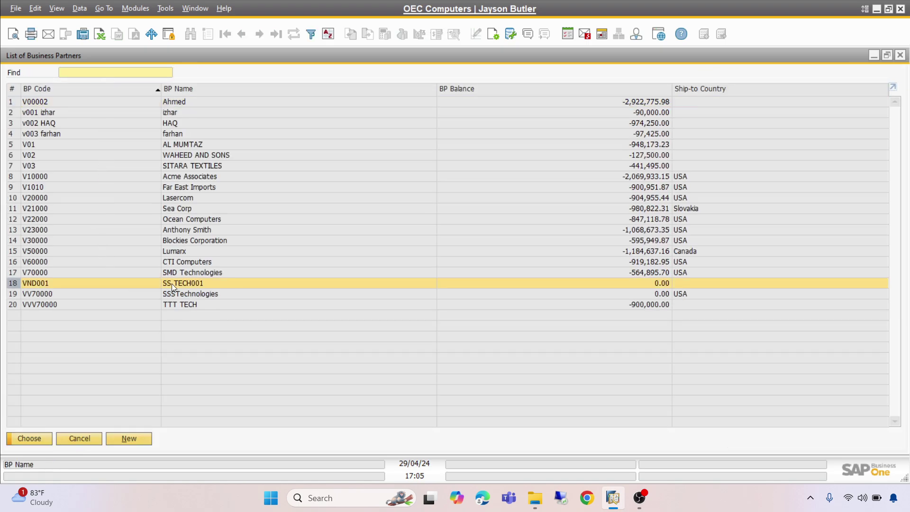
click(30, 437)
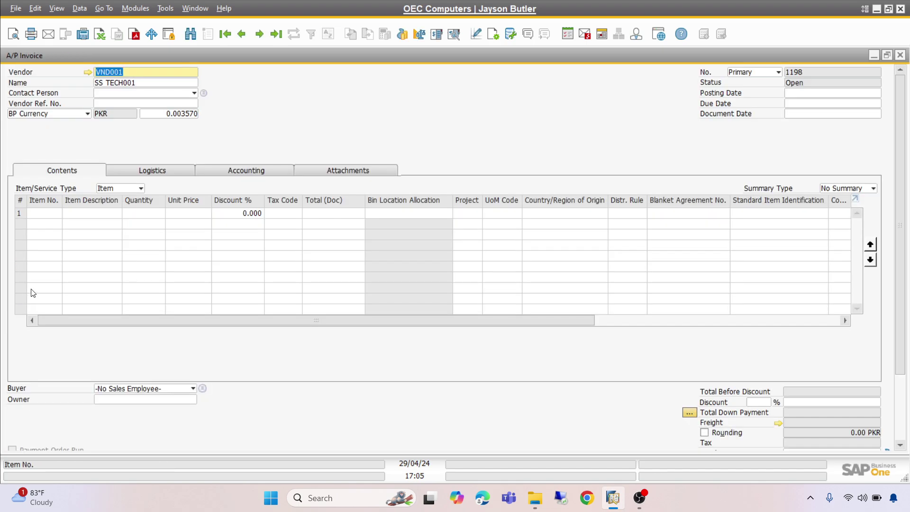
Step: Add the item 7 up green01 to the first line of the A/P invoice from the item list
click(42, 214)
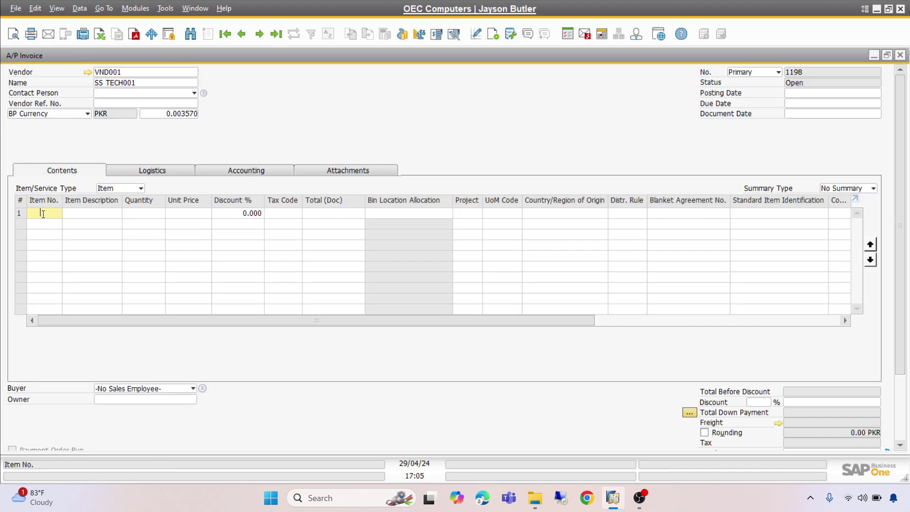
key(Tab)
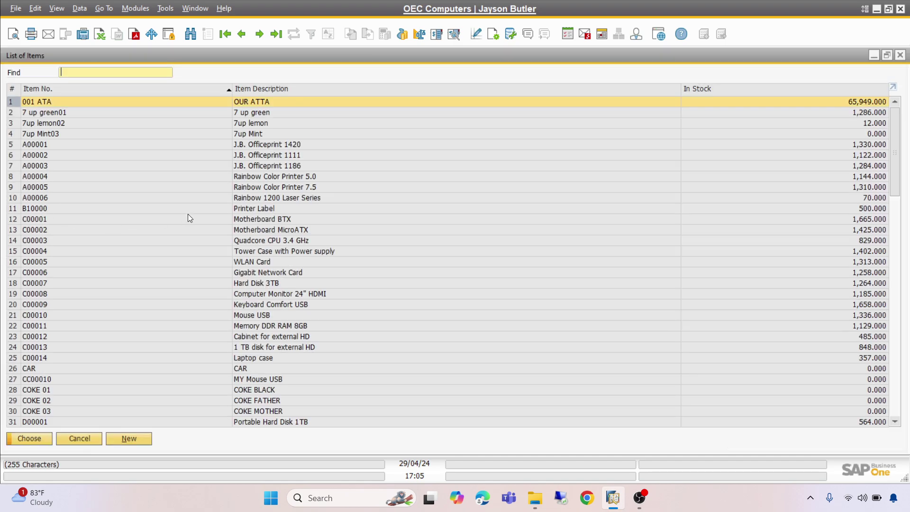
click(258, 114)
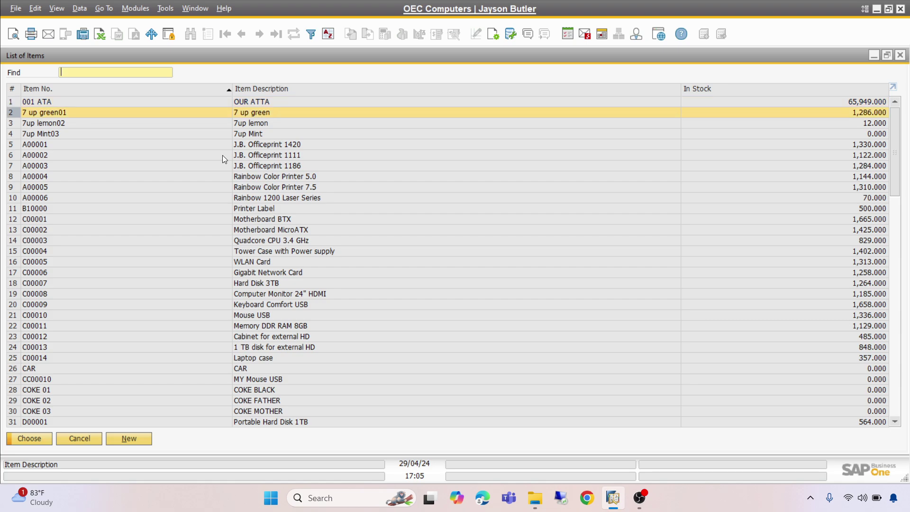
click(37, 438)
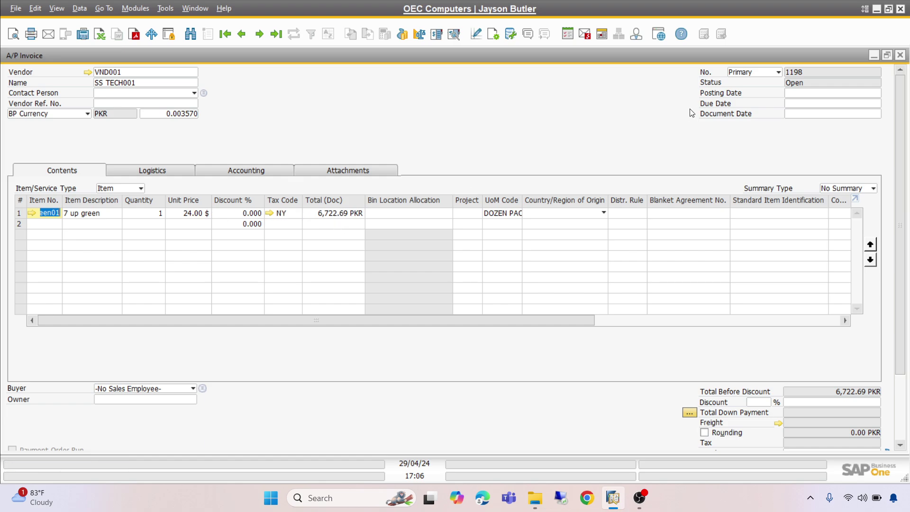
Step: Add the A/P invoice with posting date 29/04/24 and display it as the last invoice record
click(803, 95)
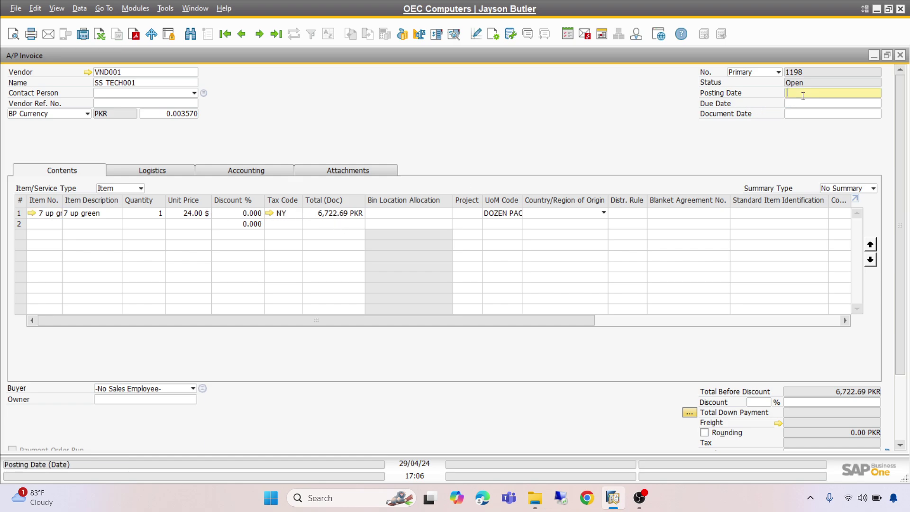
text(29.)
key(Return)
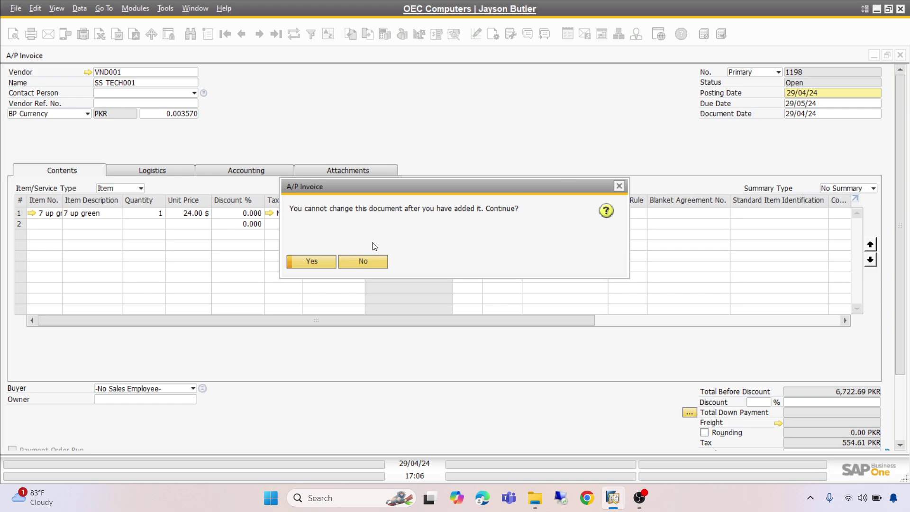
click(312, 261)
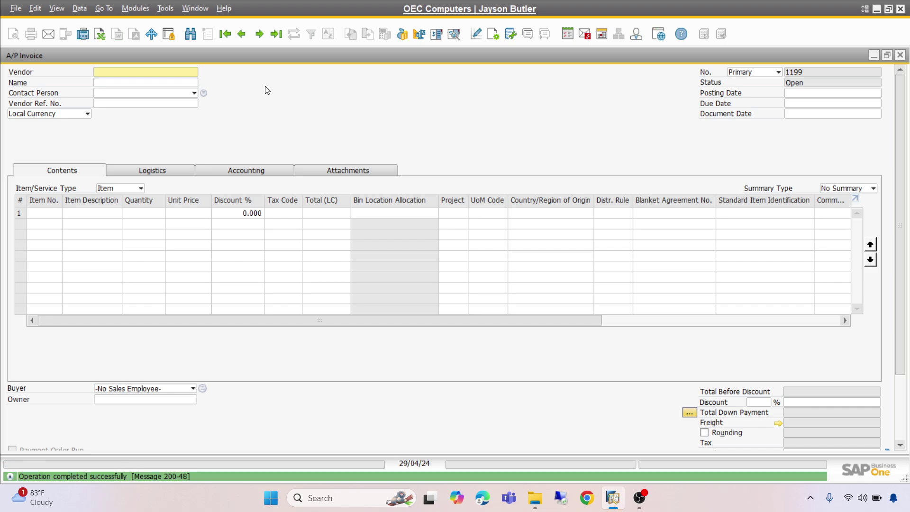
click(276, 36)
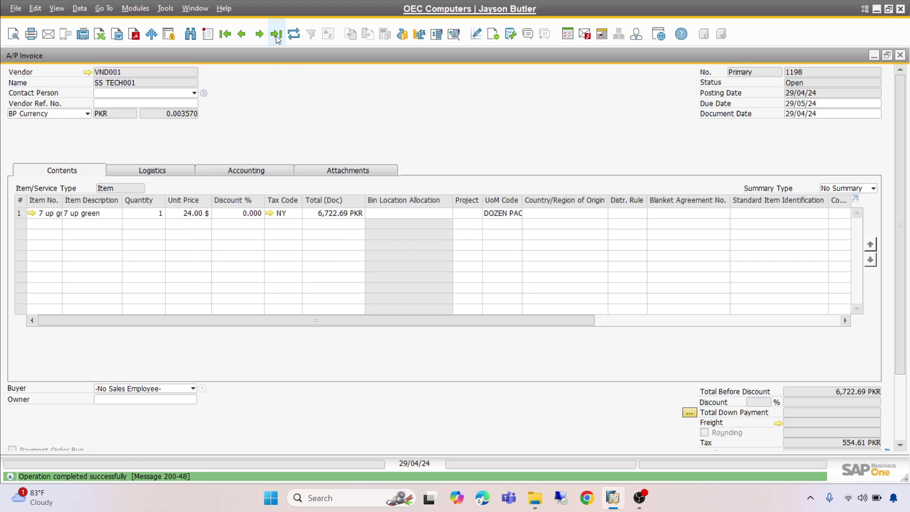